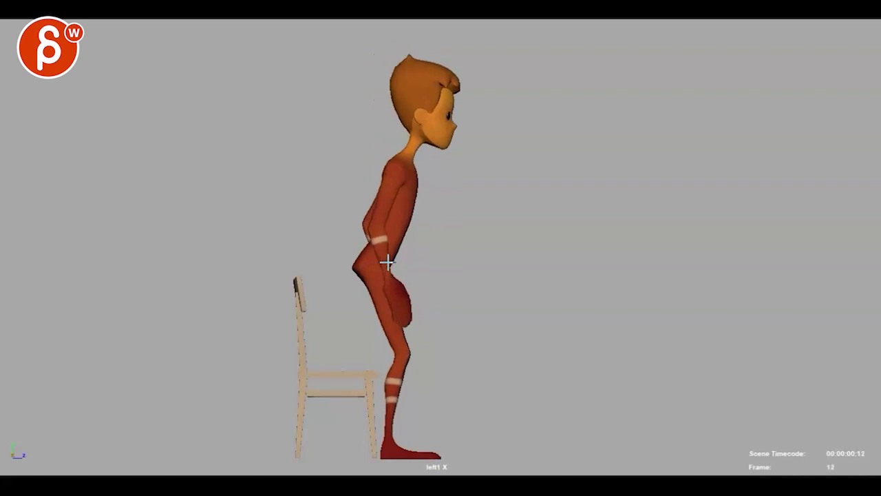
Step: Mark a short stroke in front of the face and step through the character's descent toward the chair up to about frame 22
mouse_move(453, 227)
left_mouse_down()
mouse_move(507, 156)
mouse_move(544, 181)
left_mouse_up()
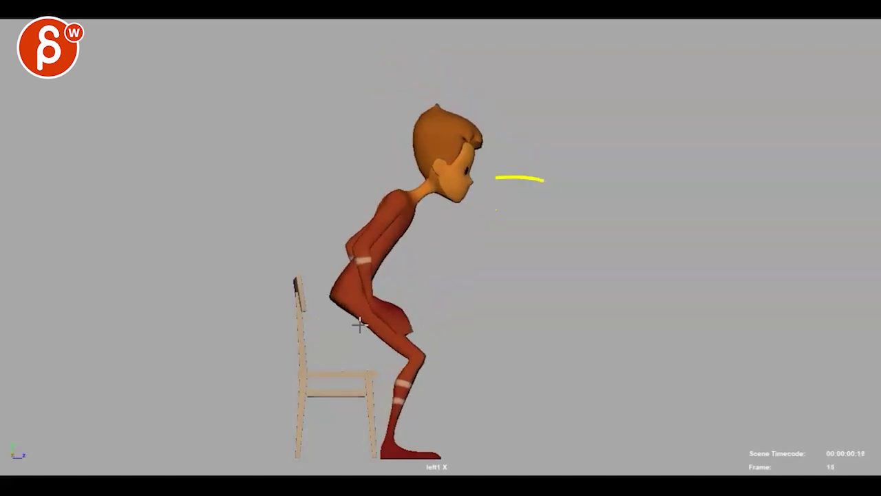
key("Right")
key("Right")
key("Left")
key("Left")
key("Right")
key("Left")
key("Left")
key("Left")
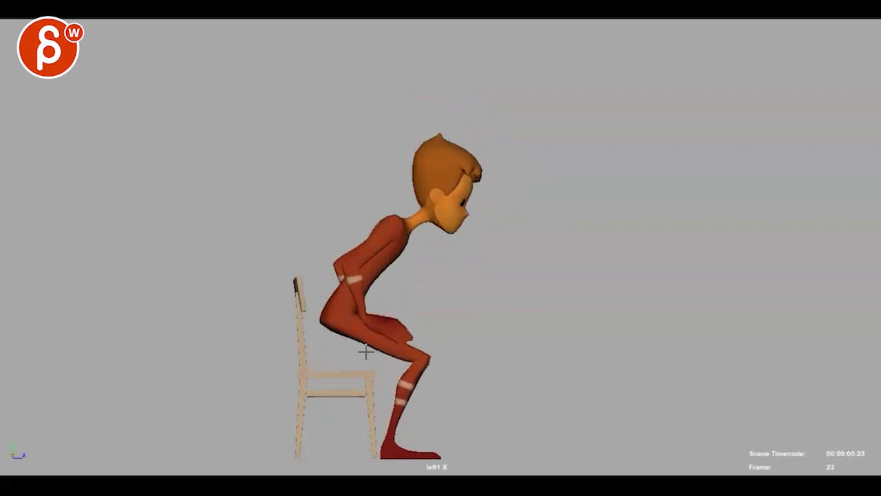
key("Right")
key("Left")
key("Left")
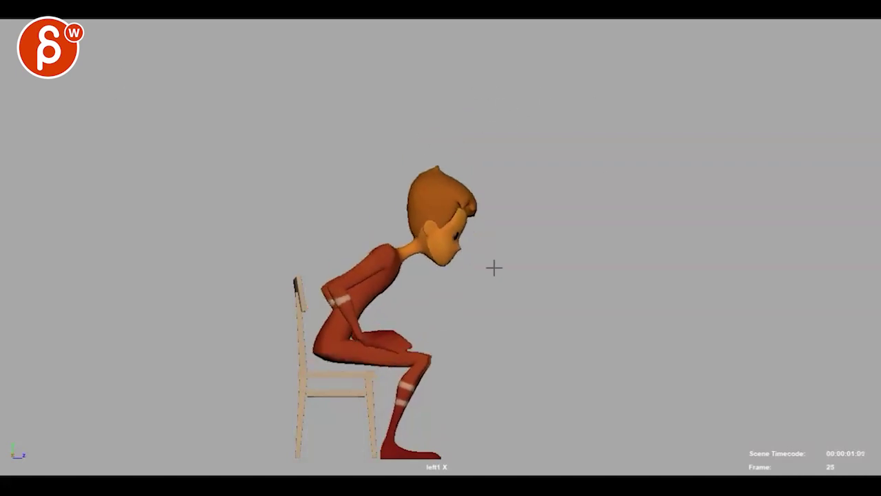
Step: Underline the hips' contact with the seat around frame 25 and draw a backward stroke across the torso
left_click_drag(361, 367, 313, 372)
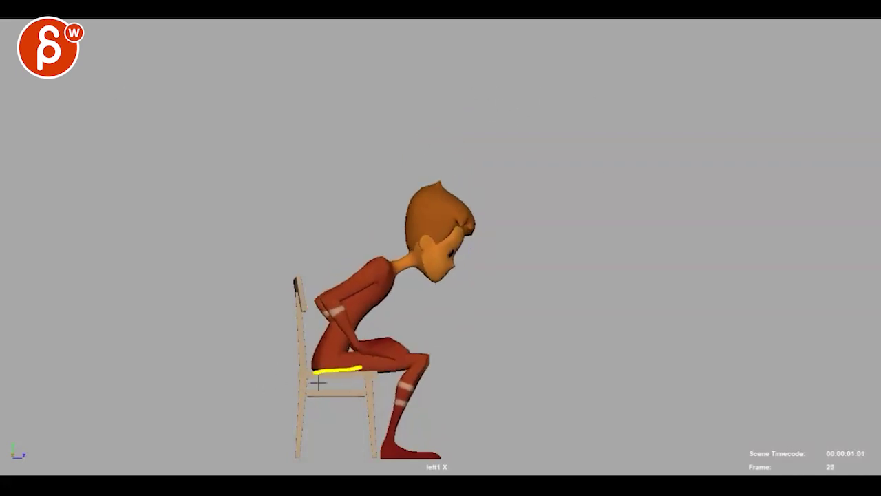
key("Right")
key("Right")
left_click_drag(411, 317, 327, 259)
Step: Step back and forth through the frames after the hips touch the seat to examine how the torso leans back
key("Left")
key("Left")
key("Right")
key("Right")
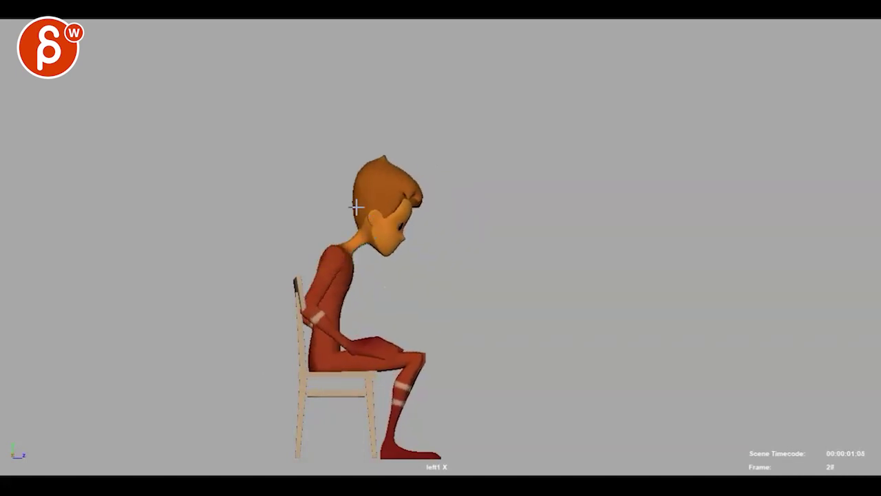
key("Left")
key("Left")
key("Left")
key("Right")
key("Left")
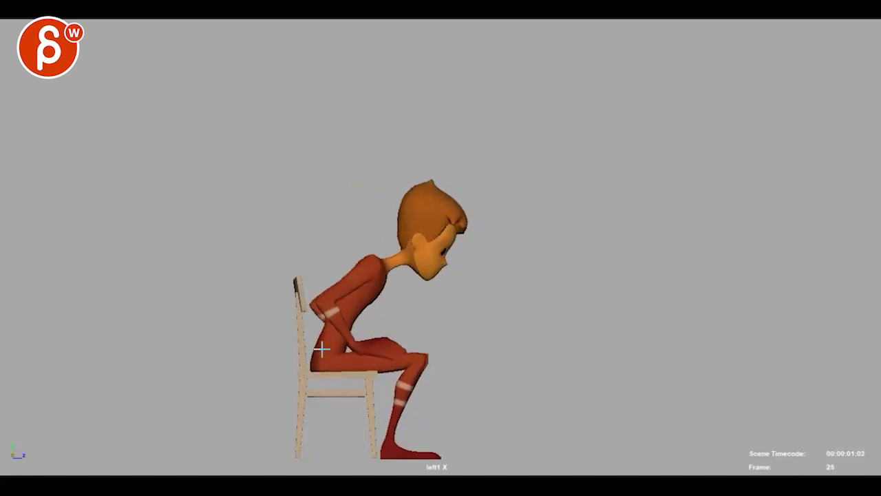
Step: Sketch the curved spine, a downward chest arrow and the lowered head over the seated pose on frames 26 and 27
left_click_drag(322, 349, 394, 289)
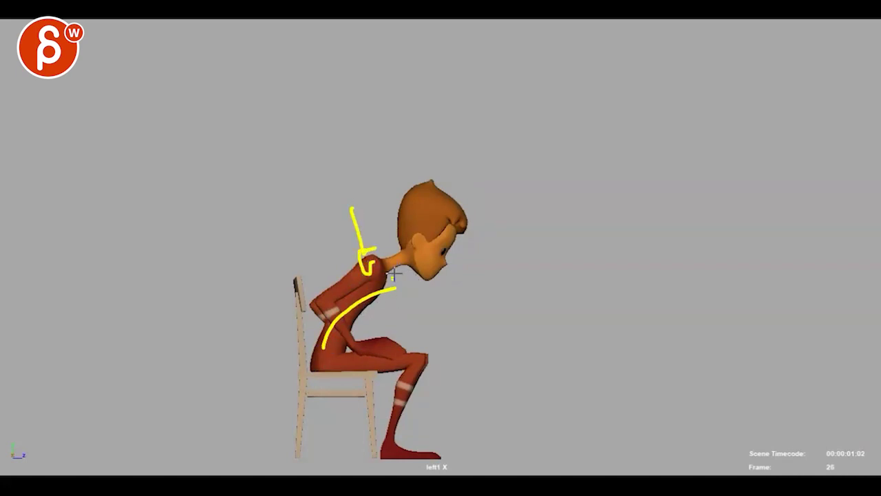
left_click_drag(450, 208, 418, 207)
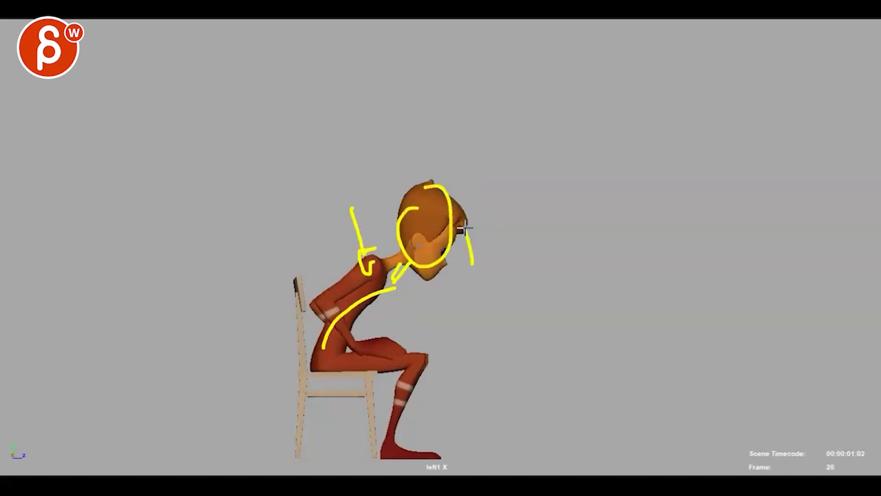
mouse_move(397, 292)
left_mouse_down()
mouse_move(387, 314)
mouse_move(420, 297)
left_mouse_up()
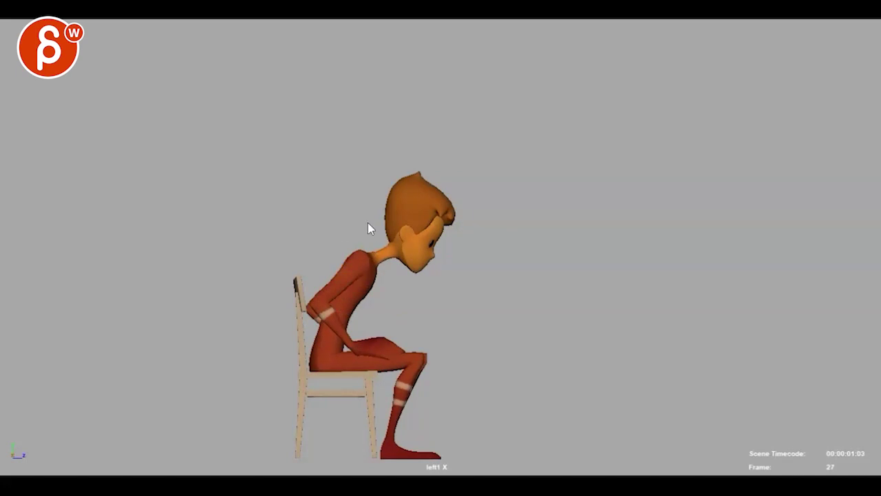
left_click_drag(316, 361, 421, 292)
left_click_drag(389, 338, 230, 248)
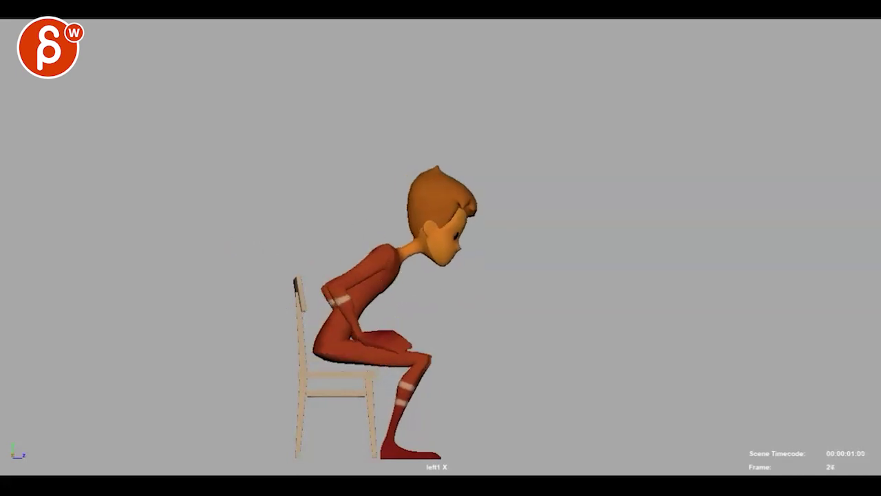
Step: Go back to frame 21, circle the chest, head and hips, and clear the annotations
left_click_drag(403, 493, 353, 490)
mouse_move(395, 215)
left_mouse_down()
mouse_move(389, 232)
mouse_move(400, 219)
left_mouse_up()
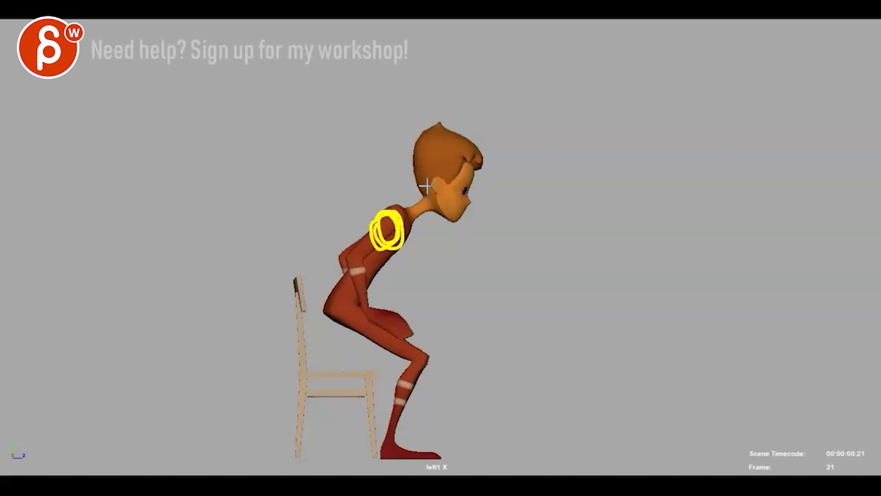
mouse_move(449, 138)
left_mouse_down()
mouse_move(464, 173)
mouse_move(463, 200)
left_mouse_up()
left_click_drag(330, 308, 342, 294)
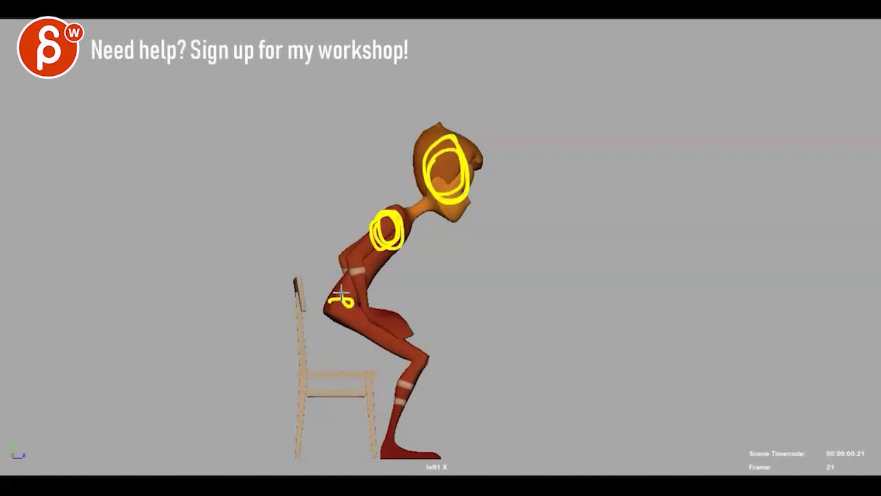
key("Escape")
Step: Advance frame by frame to frame 25, placing a dot on the hips at each frame to track their descent
key("alt+period")
key("alt+period")
key("alt+period")
key("alt+comma")
key("alt+comma")
key("alt+comma")
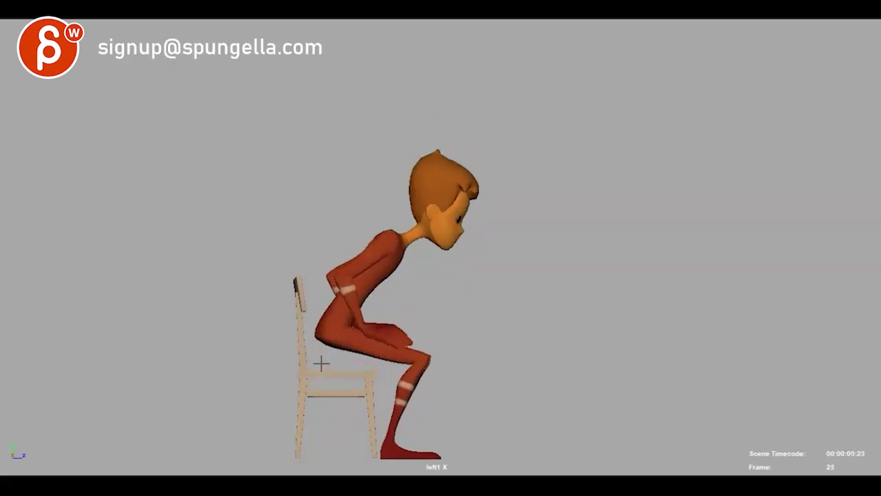
key("alt+period")
left_click(336, 313)
key("alt+period")
left_click(329, 330)
key("alt+period")
left_click(324, 349)
key("alt+period")
left_click(321, 367)
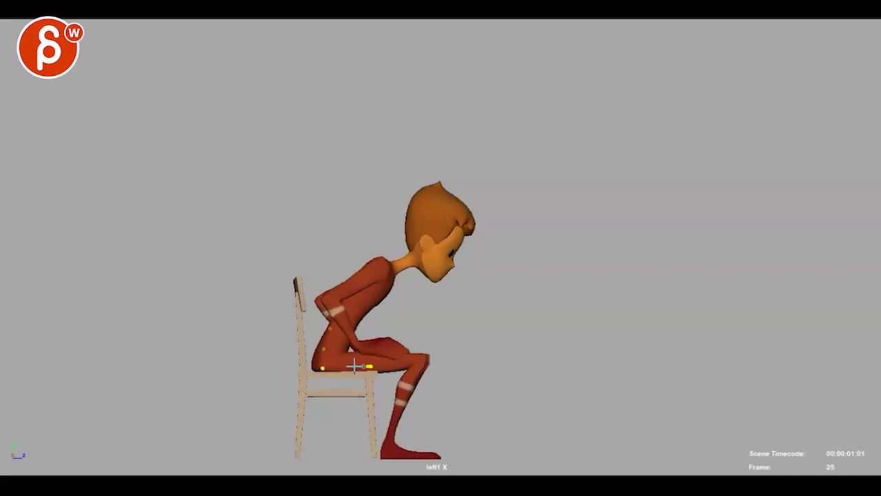
Step: Draw lines along the seat and downward arrows on the shoulders and head at frame 25, and clear the annotations
left_click_drag(354, 366, 303, 376)
mouse_move(393, 191)
left_mouse_down()
mouse_move(373, 236)
mouse_move(385, 261)
left_mouse_up()
left_click_drag(453, 155, 430, 226)
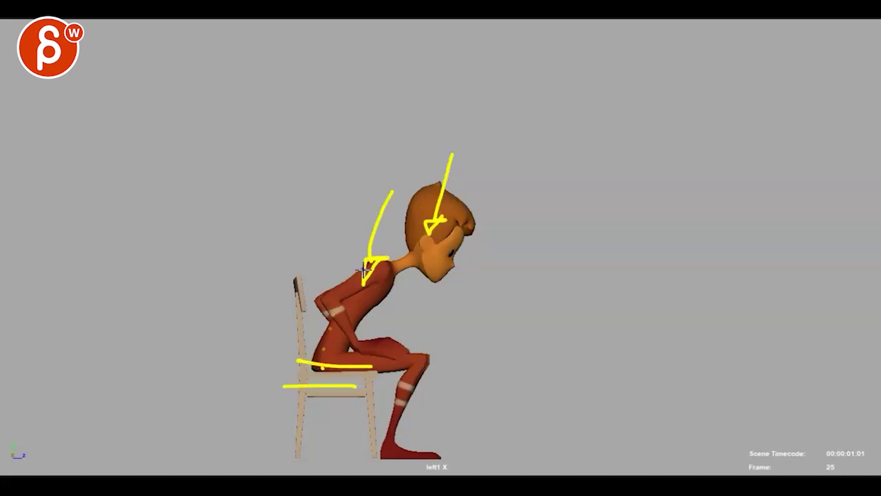
left_click_drag(363, 270, 367, 260)
mouse_move(427, 226)
left_mouse_down()
mouse_move(417, 222)
mouse_move(432, 211)
left_mouse_up()
key("e")
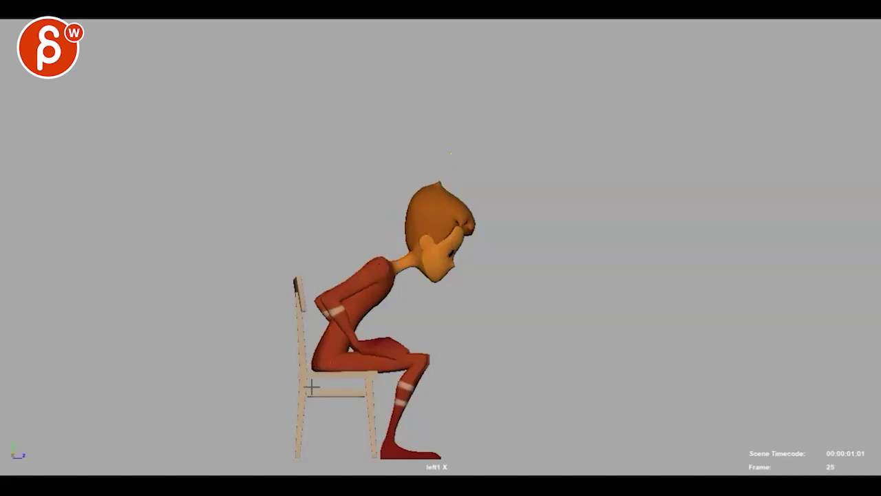
Step: Outline the chest in a lower position and sketch a rounded spine from the hips to the shoulders on frame 26
mouse_move(375, 258)
left_mouse_down()
mouse_move(395, 298)
mouse_move(358, 306)
left_mouse_up()
left_click_drag(316, 336, 360, 277)
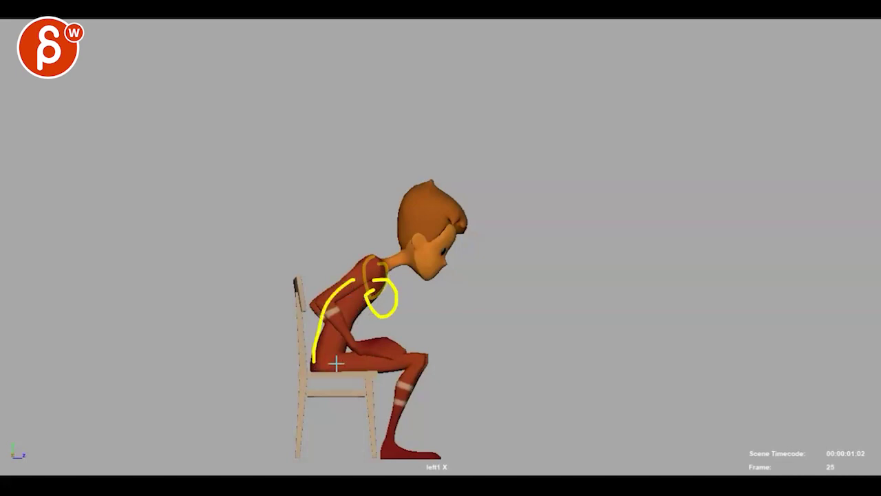
mouse_move(310, 363)
left_mouse_down()
mouse_move(367, 287)
mouse_move(385, 299)
mouse_move(383, 284)
left_mouse_up()
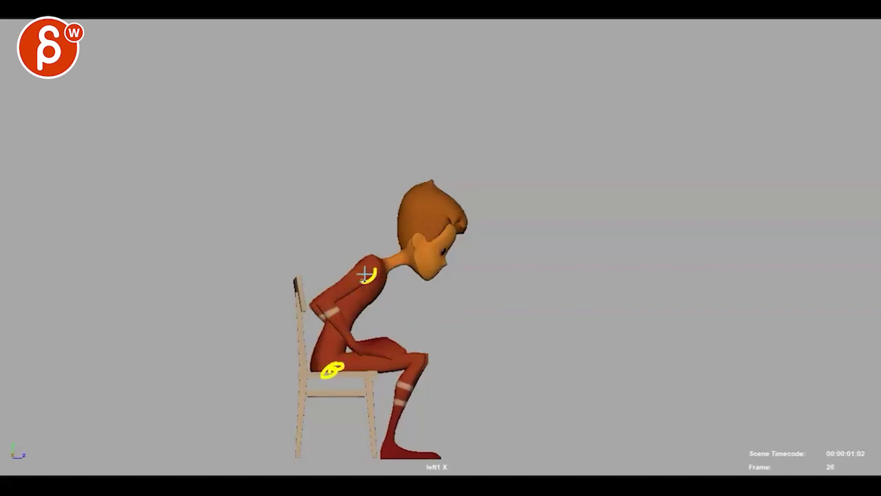
Step: Circle the hips and chest on frame 26, and draw the chest's downward arc, the spine line and the head's arc
mouse_move(313, 363)
left_mouse_down()
mouse_move(335, 386)
mouse_move(326, 342)
left_mouse_up()
left_click_drag(372, 250, 362, 279)
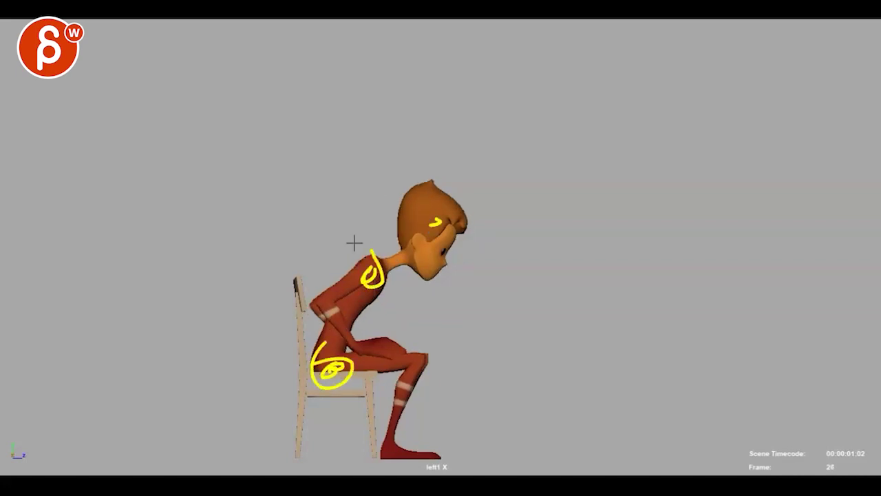
left_click_drag(351, 236, 390, 319)
left_click_drag(329, 340, 387, 272)
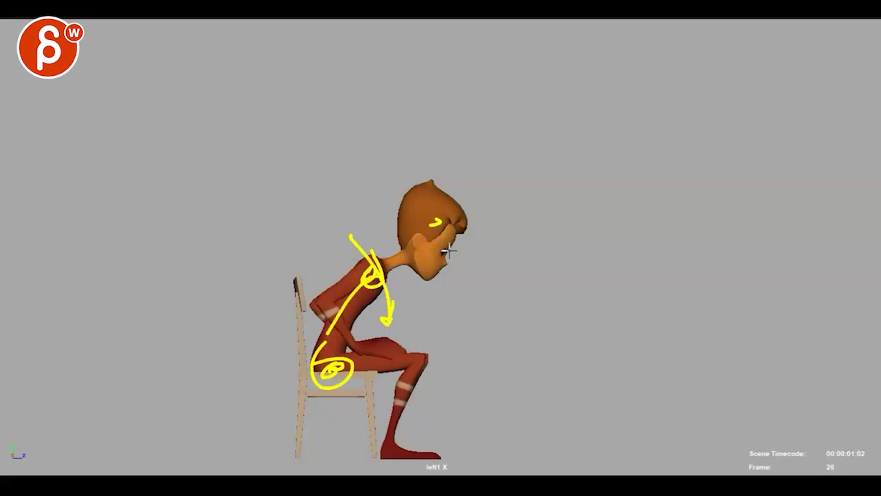
left_click_drag(474, 276, 475, 197)
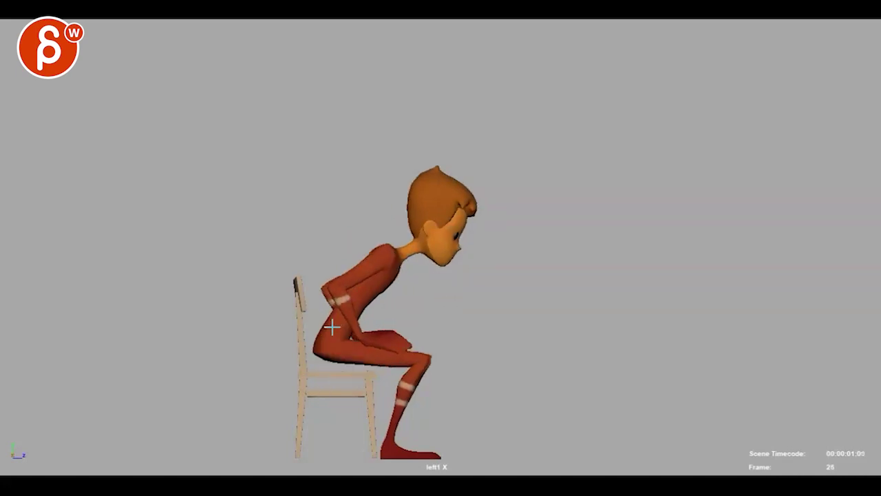
Step: Sketch the seat line, a rounded back and a lowered head over the pose on frame 26, clear the sketch and play the animation
mouse_move(308, 373)
left_mouse_down()
mouse_move(347, 373)
mouse_move(389, 290)
mouse_move(407, 315)
mouse_move(391, 315)
left_mouse_up()
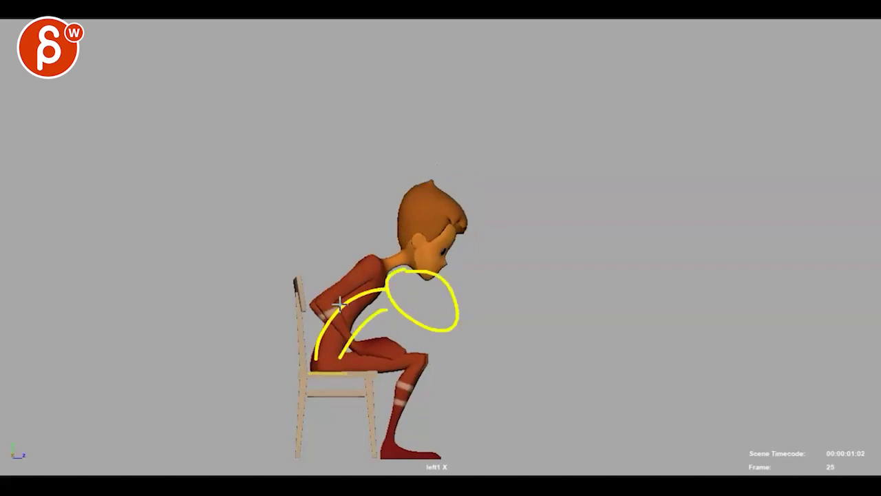
left_click_drag(361, 187, 459, 360)
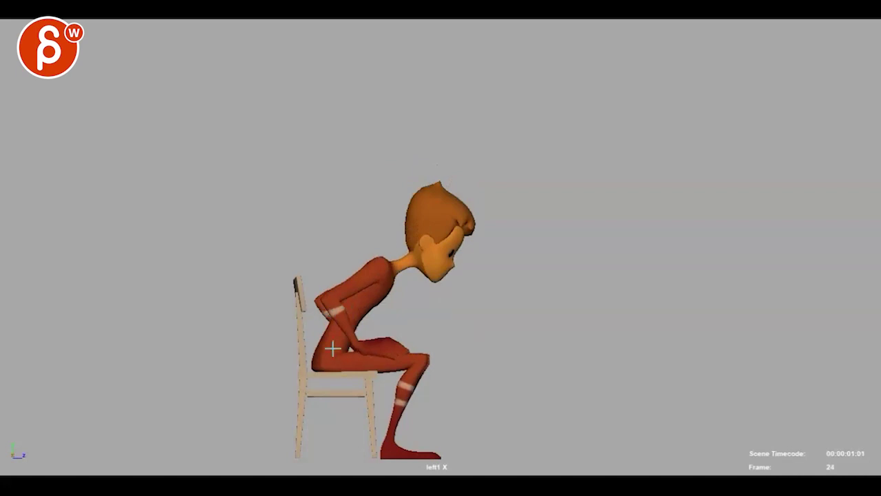
left_click_drag(314, 365, 323, 334)
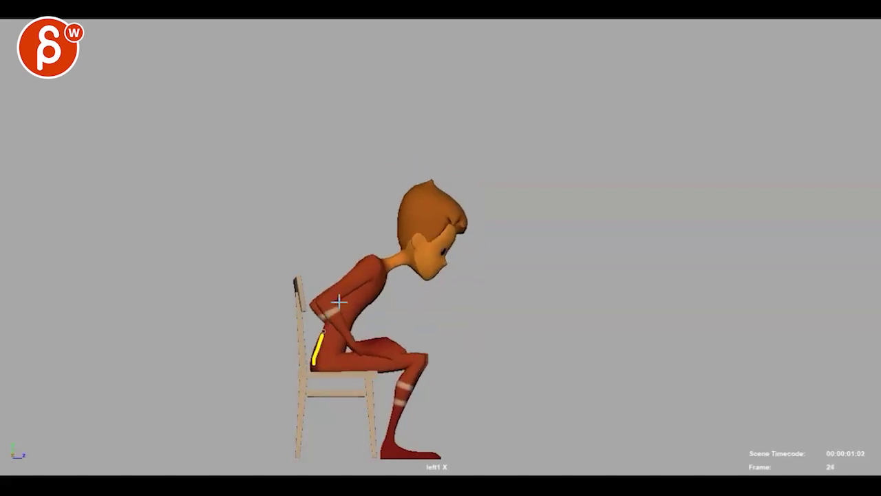
left_click_drag(339, 301, 383, 273)
left_click_drag(327, 369, 425, 272)
left_click_drag(444, 221, 414, 235)
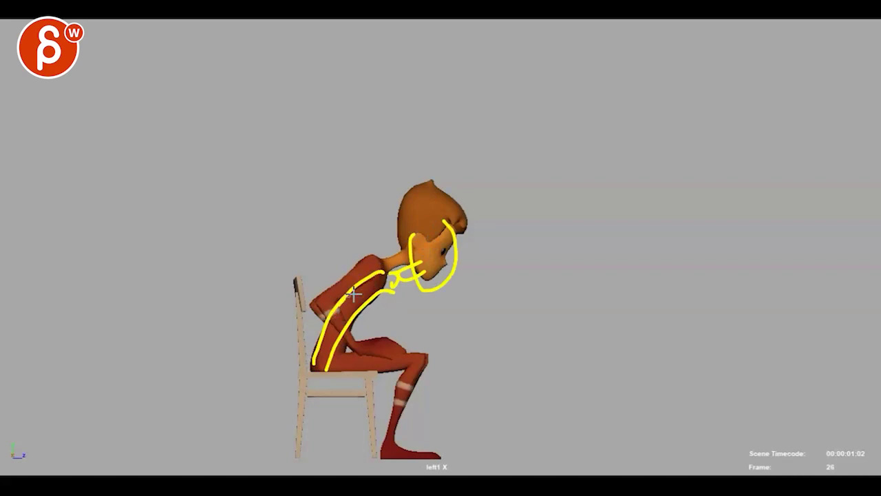
mouse_move(349, 296)
left_mouse_down()
mouse_move(406, 309)
mouse_move(381, 298)
left_mouse_up()
left_click_drag(363, 266, 330, 277)
key("Escape")
key("space")
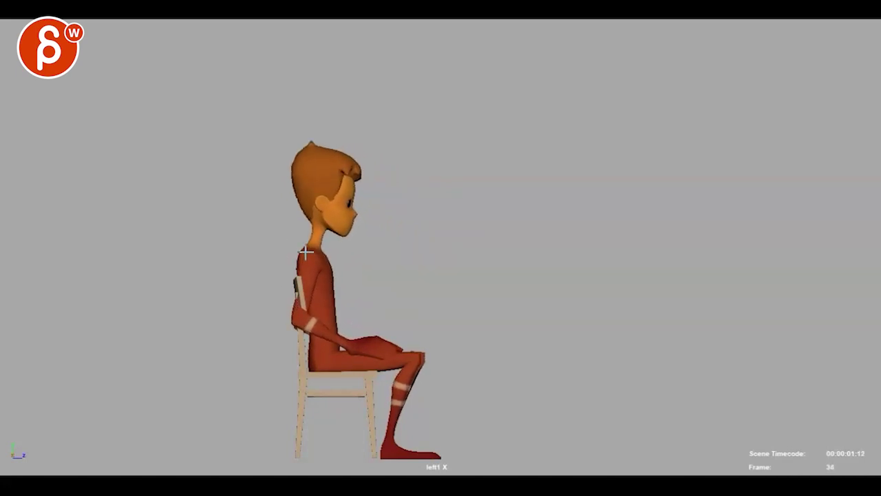
Step: Draw a backward arrow across the shoulders and a stroke over the head and neck on frame 37, and clear the marks
left_click_drag(350, 265, 289, 266)
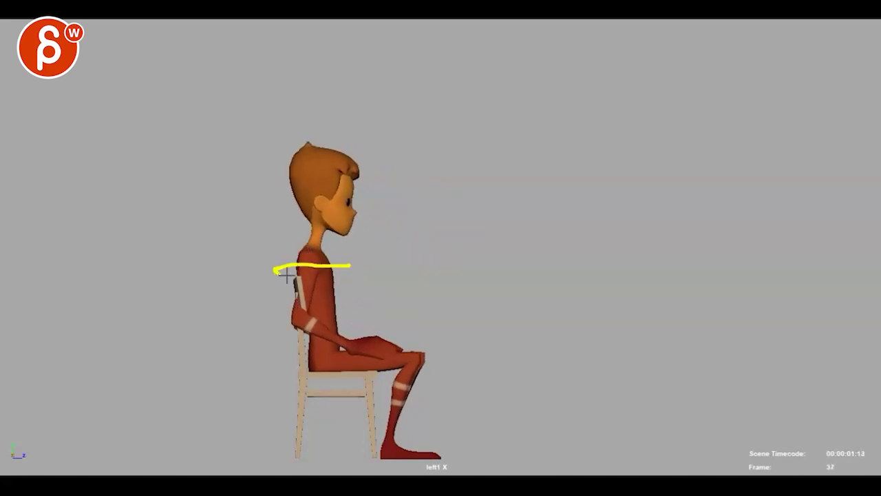
mouse_move(309, 171)
left_mouse_down()
mouse_move(307, 191)
mouse_move(332, 229)
mouse_move(331, 244)
left_mouse_up()
key("Escape")
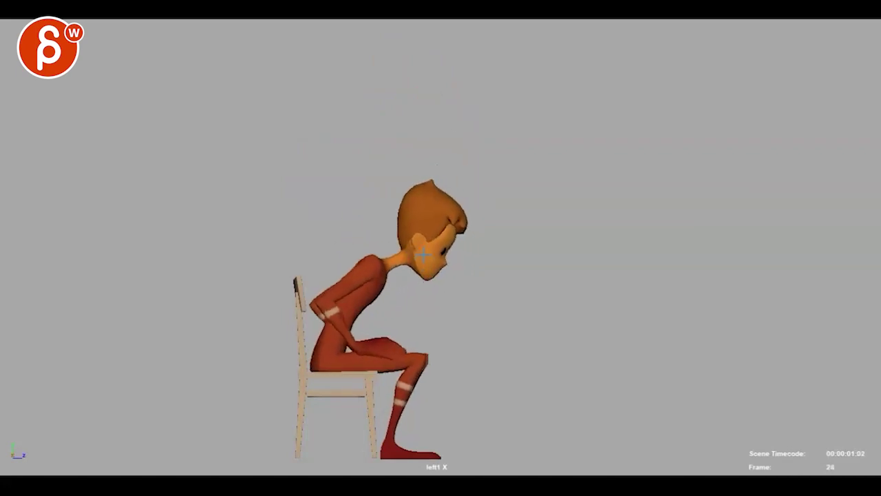
Step: Mark the spine and the downward arcs of the head and chest over the poses up to frame 28, and clear the annotations
left_click_drag(445, 178, 452, 294)
left_click_drag(402, 238, 331, 354)
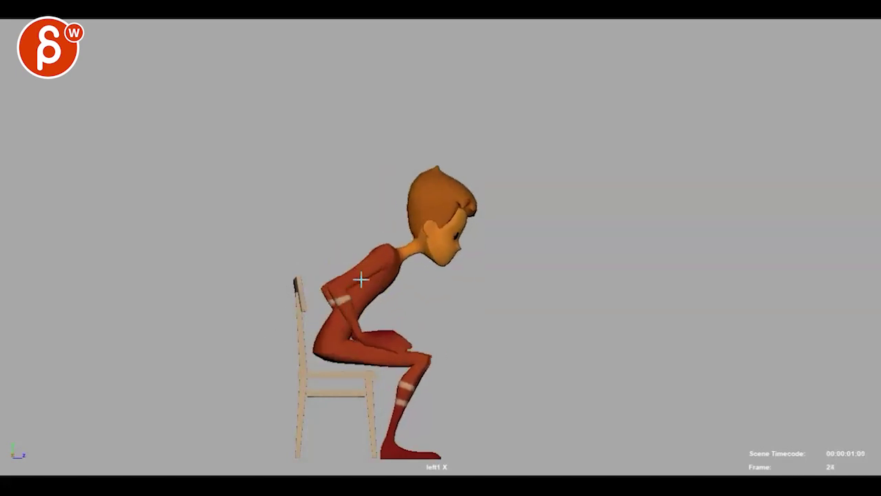
mouse_move(390, 260)
left_mouse_down()
mouse_move(380, 279)
mouse_move(378, 259)
left_mouse_up()
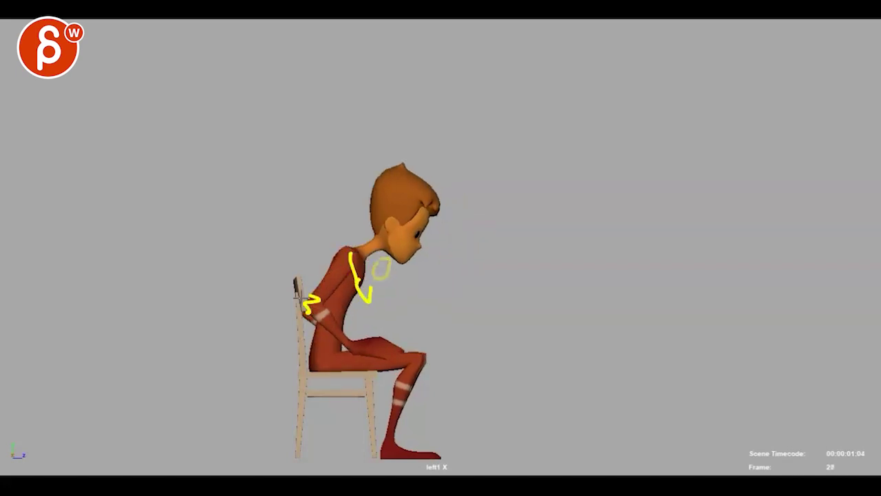
mouse_move(421, 146)
left_mouse_down()
mouse_move(436, 243)
mouse_move(460, 253)
left_mouse_up()
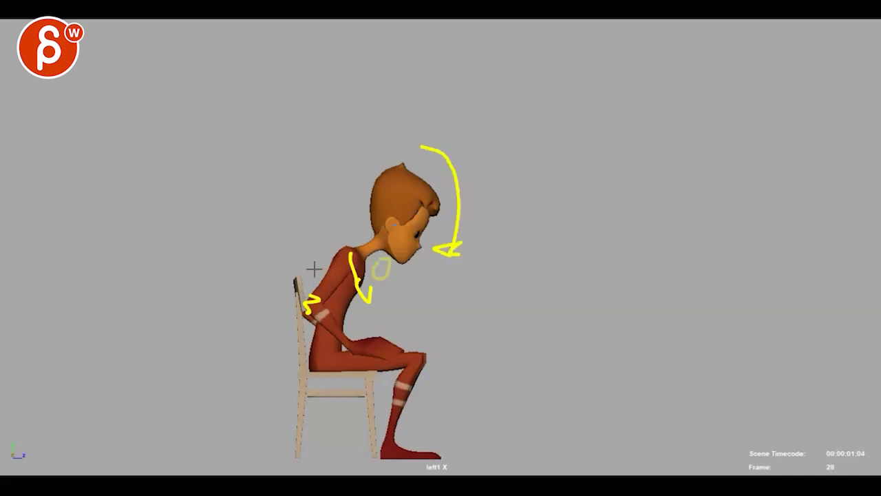
key("Escape")
Step: Return to frame 25, sketch the back's curve and a downward stroke on the shoulders, and clear the annotations
key("alt+comma")
key("alt+comma")
key("alt+comma")
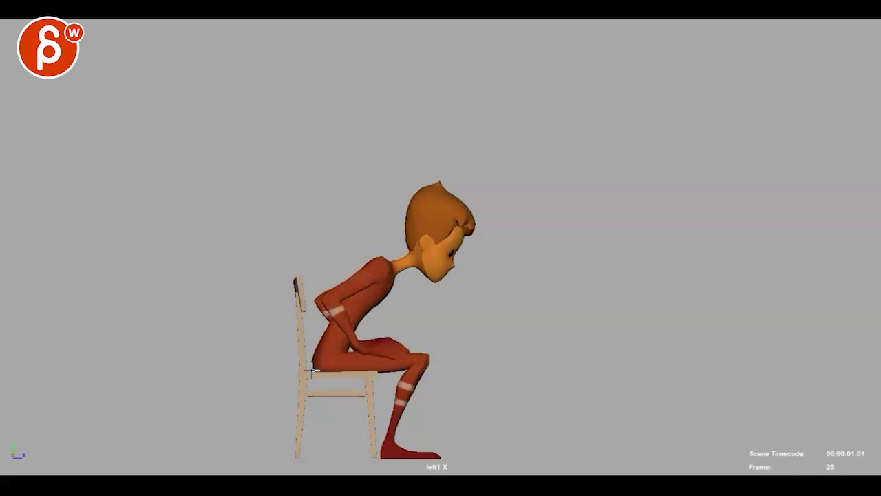
left_click_drag(312, 370, 323, 275)
mouse_move(346, 352)
left_mouse_down()
mouse_move(336, 286)
mouse_move(345, 281)
left_mouse_up()
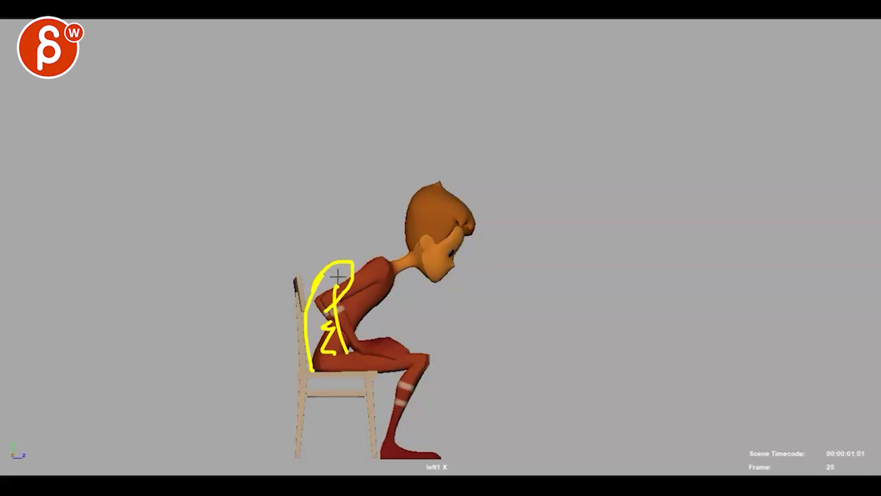
left_click_drag(393, 196, 381, 264)
key("Escape")
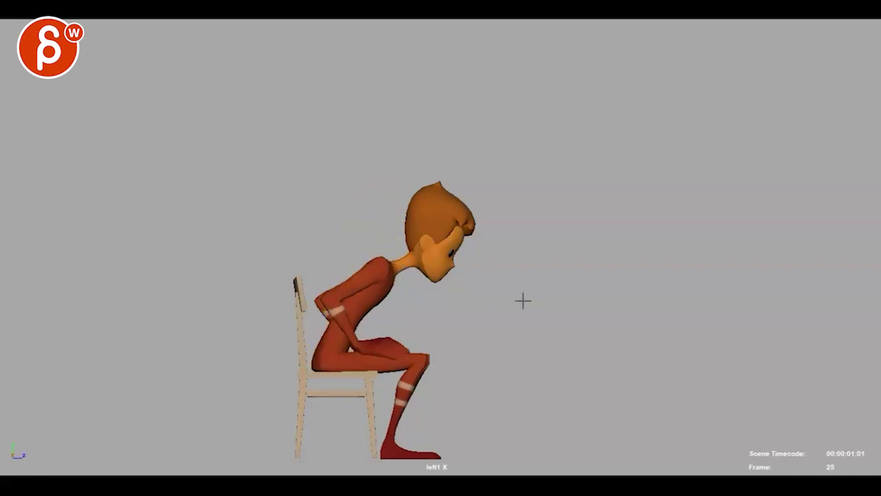
Step: Draw two converging arcs from the upper back toward the knee and a mark at the chin on frame 25, and clear them
left_click_drag(360, 238, 350, 310)
mouse_move(345, 231)
left_mouse_down()
mouse_move(418, 353)
mouse_move(338, 277)
left_mouse_up()
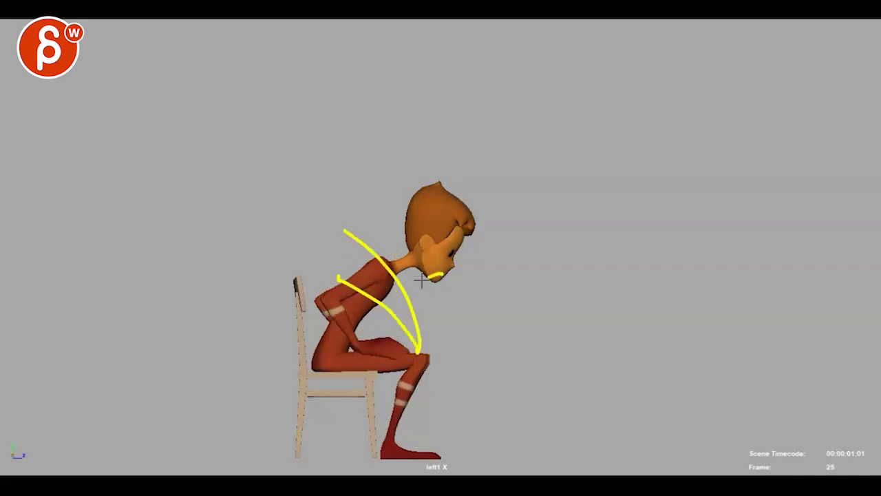
key("Escape")
Step: Go back to the frames before seat contact and dot the chin's position frame by frame up to frame 27
key("alt+comma")
key("alt+comma")
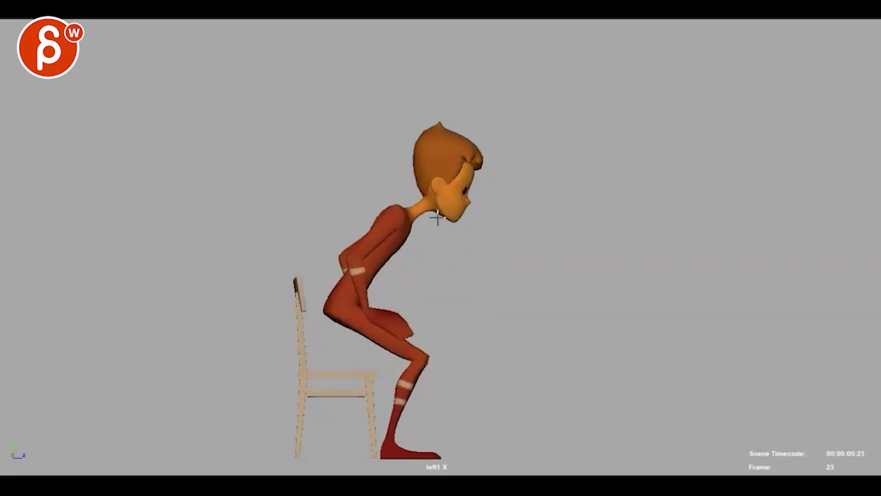
key("alt+comma")
left_click_drag(453, 233, 436, 278)
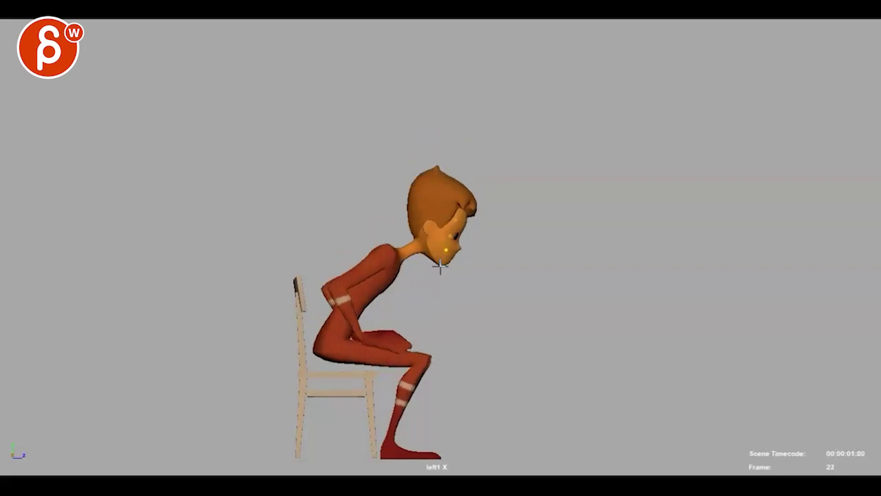
key("alt+period")
key("alt+period")
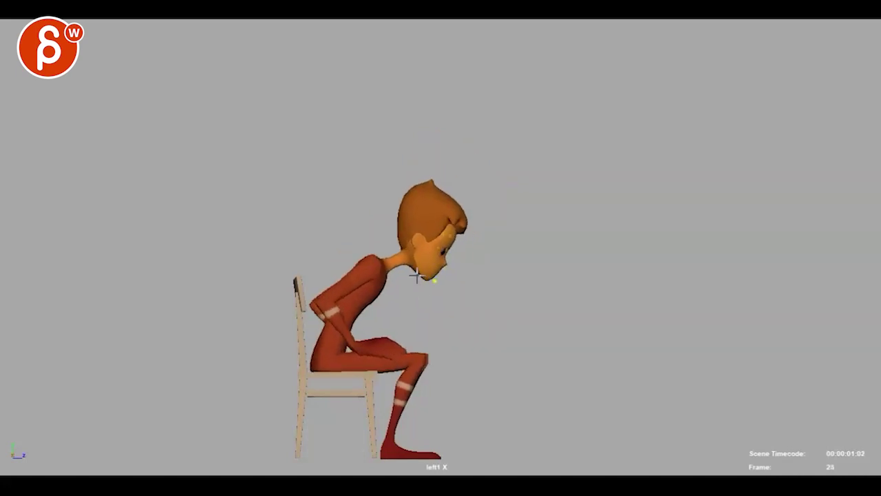
key("alt+period")
key("alt+period")
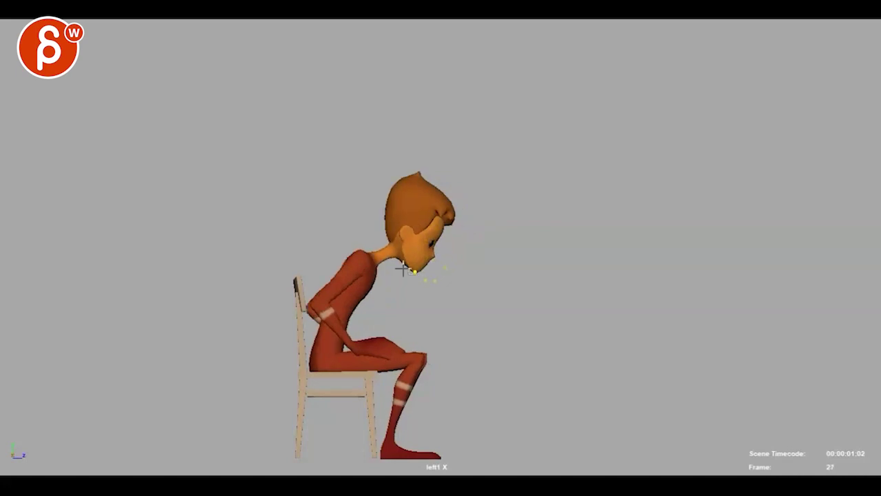
Step: Step back and forth through the frames around seat contact to examine the spacing of the chin's path
key("alt+comma")
key("alt+comma")
key("alt+period")
key("alt+period")
key("alt+period")
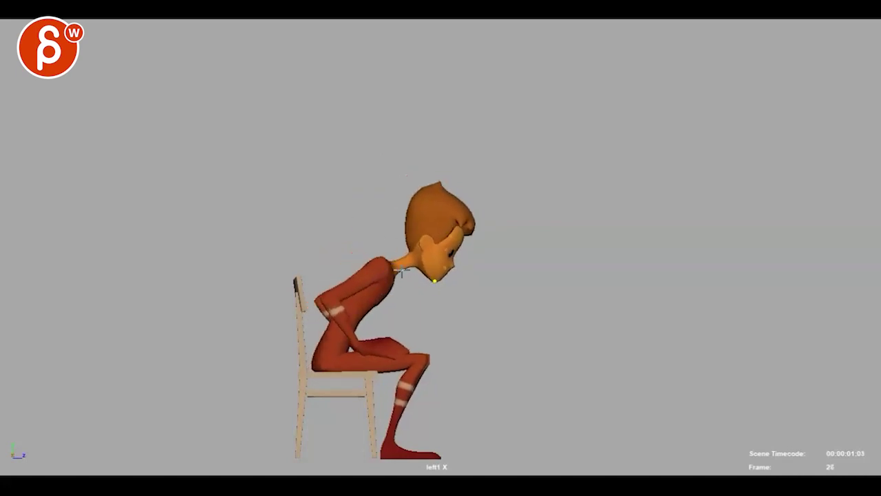
key("alt+period")
key("alt+period")
key("alt+period")
key("alt+comma")
key("alt+comma")
key("alt+comma")
key("alt+comma")
key("alt+comma")
key("alt+comma")
key("alt+period")
key("alt+period")
key("alt+period")
key("alt+period")
key("alt+period")
key("alt+comma")
key("alt+comma")
key("alt+period")
key("alt+period")
key("alt+period")
key("alt+comma")
key("alt+comma")
key("alt+comma")
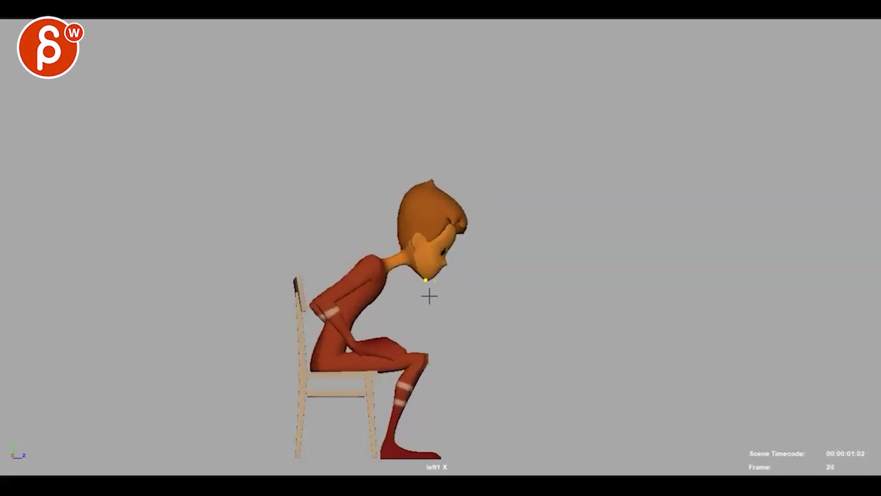
Step: Mark lower alternative chin positions around frames 26 to 28 and step through them to compare the arc
key("alt+period")
key("alt+period")
key("alt+period")
key("alt+period")
key("alt+period")
key("alt+period")
key("alt+period")
key("alt+comma")
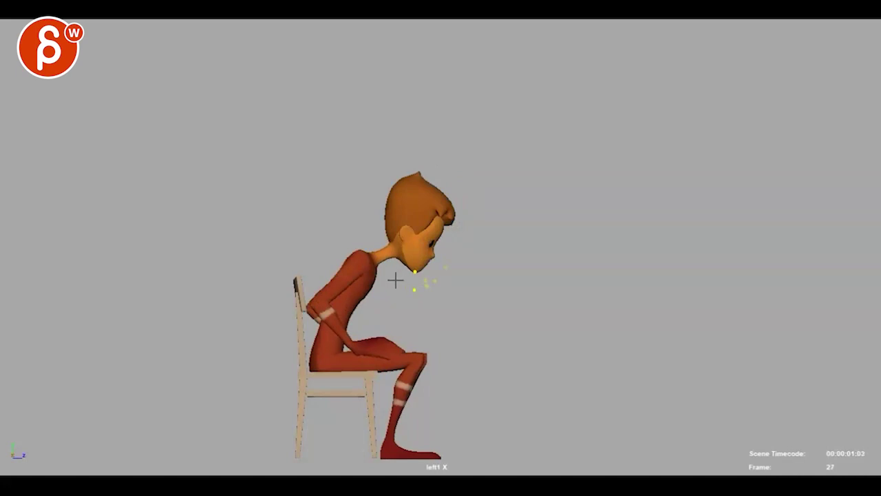
key("alt+period")
key("alt+period")
key("alt+comma")
key("alt+comma")
key("alt+comma")
key("alt+comma")
key("alt+comma")
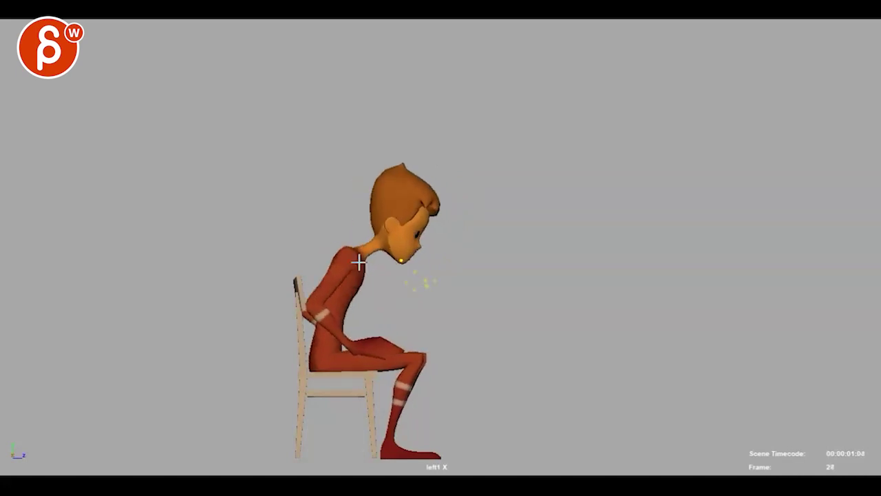
Step: Mark the neck on frame 26 and the chin's lower arc and shoulder motion on frame 27, and clear the annotations
key("alt+period")
key("alt+period")
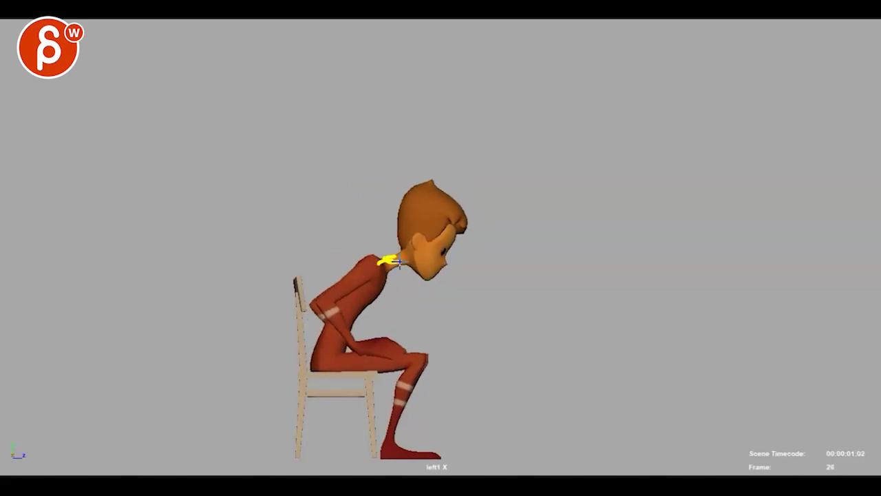
key("alt+period")
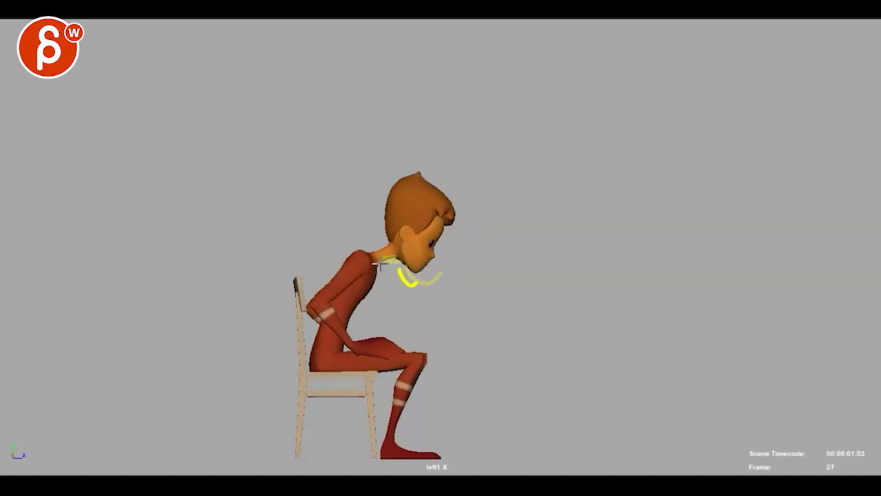
mouse_move(372, 256)
left_mouse_down()
mouse_move(334, 281)
mouse_move(361, 274)
left_mouse_up()
left_click_drag(386, 325, 290, 218)
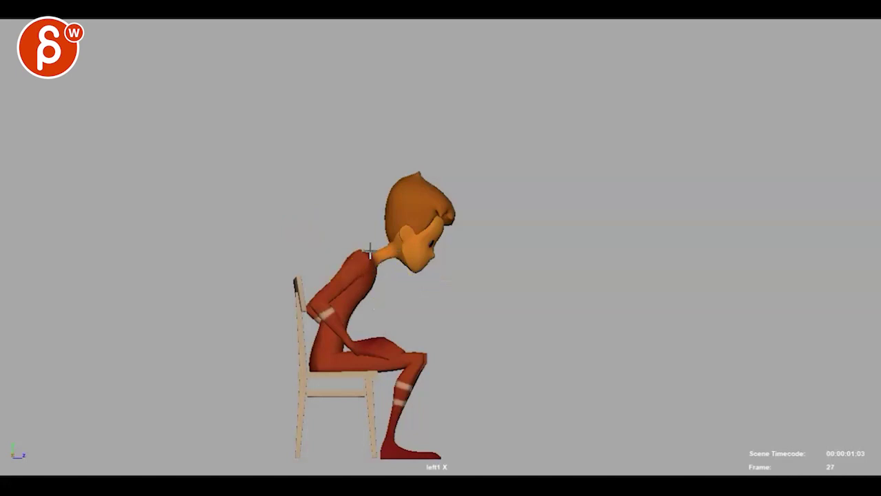
Step: Sketch strokes over the neck and head on frame 27, clear them and step through the adjacent frames
left_click_drag(370, 256, 404, 262)
mouse_move(421, 219)
left_mouse_down()
mouse_move(441, 280)
mouse_move(412, 273)
mouse_move(428, 242)
left_mouse_up()
key("alt+period")
key("alt+period")
key("Right")
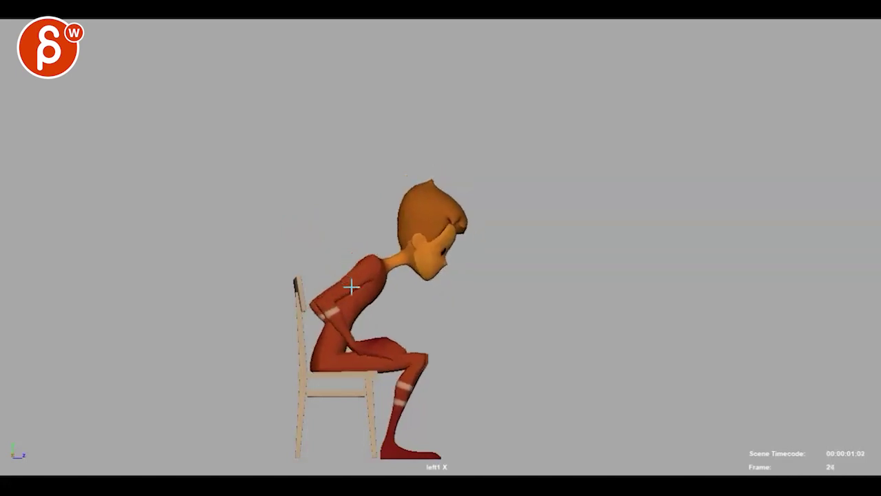
Step: Draw a backward arrow across the chest and mark the neck positions on frames 25 and 26
left_click_drag(334, 275, 346, 264)
key("Left")
key("Left")
key("Left")
key("Left")
key("Right")
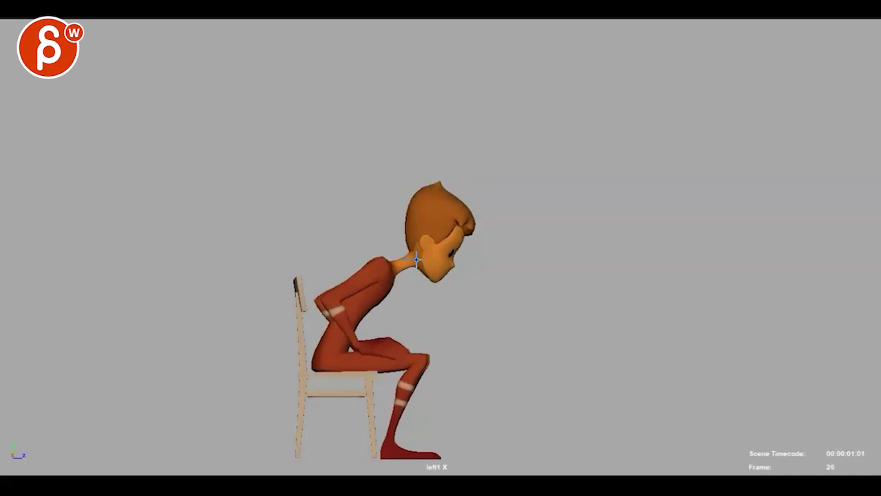
key("alt+period")
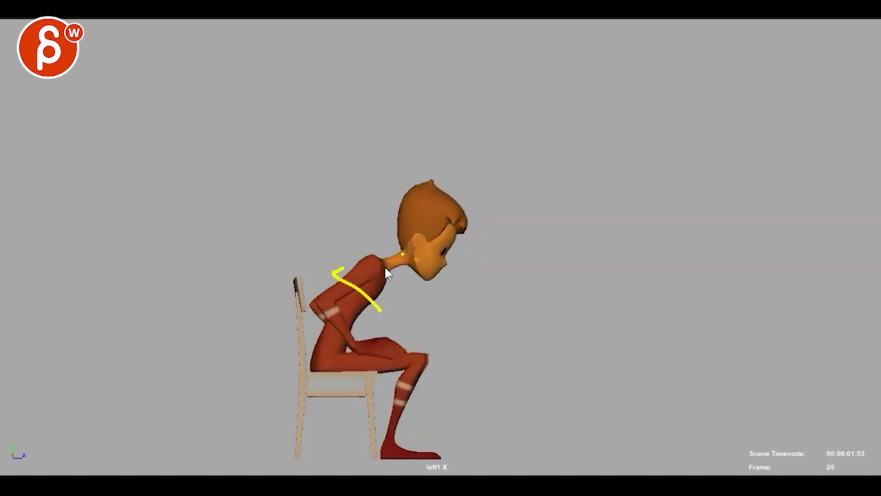
left_click_drag(383, 257, 398, 257)
Step: Clear the marks, return to frame 24 and plot dots along the face's path on the frames where the torso rises
key("alt+comma")
key("alt+comma")
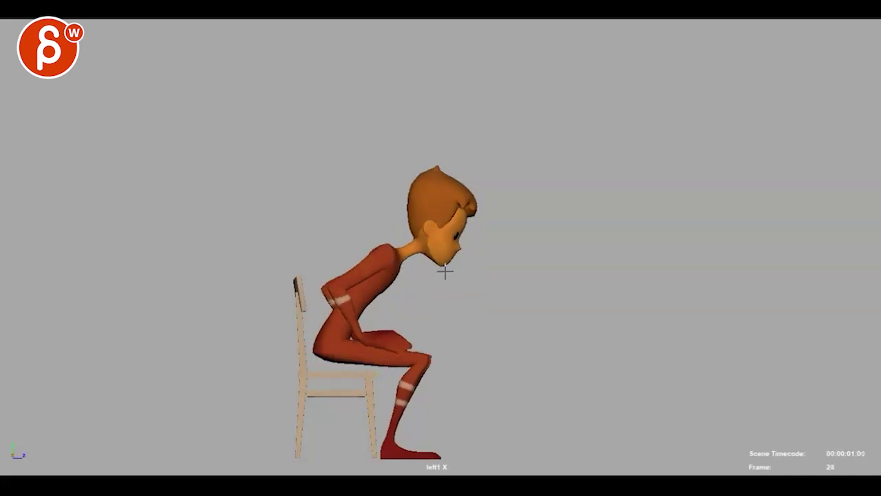
key("alt+period")
key("alt+period")
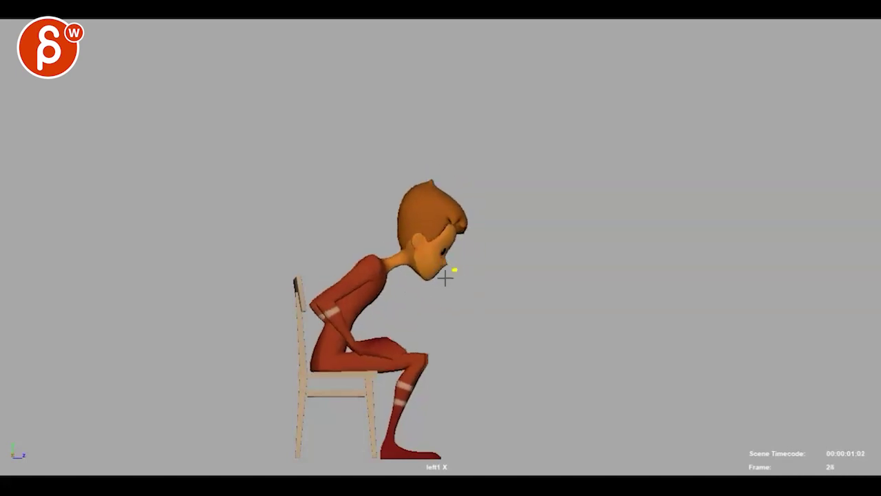
key("alt+period")
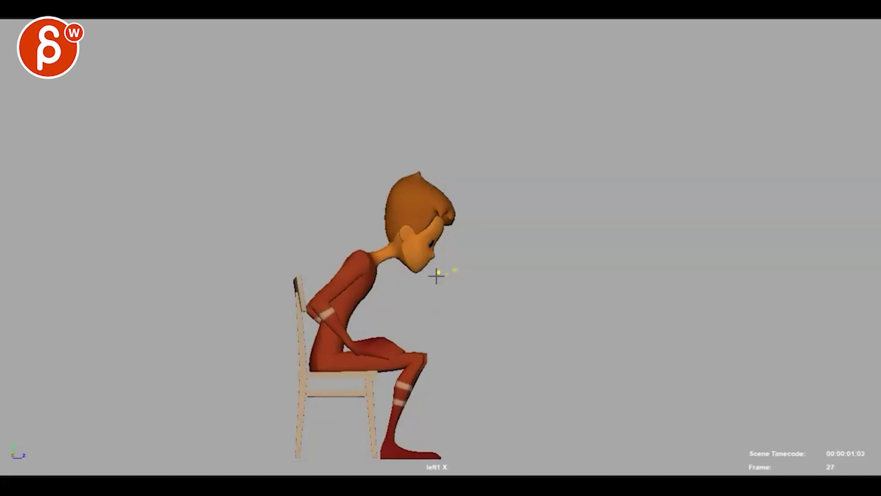
key("alt+period")
key("alt+period")
key("alt+period")
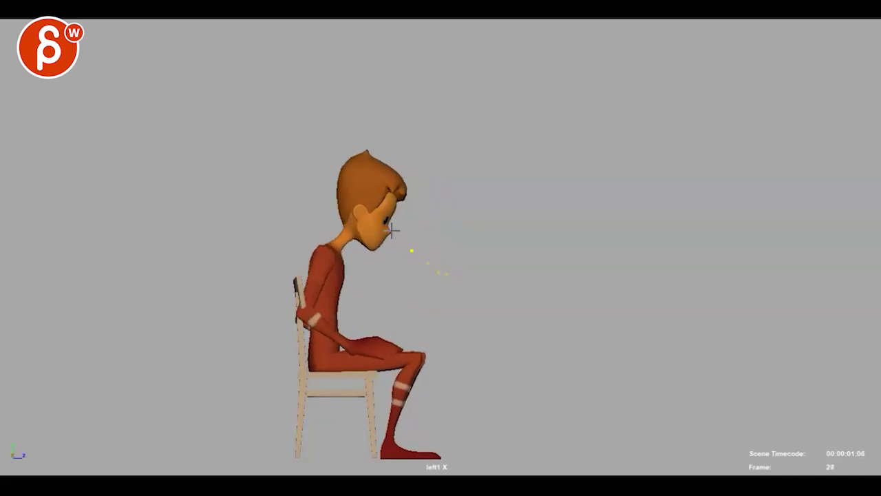
key("alt+period")
key("alt+period")
Step: Step back and forth through the sit-down frames to examine the head's path against the plotted dots
key("alt+comma")
key("alt+comma")
key("alt+comma")
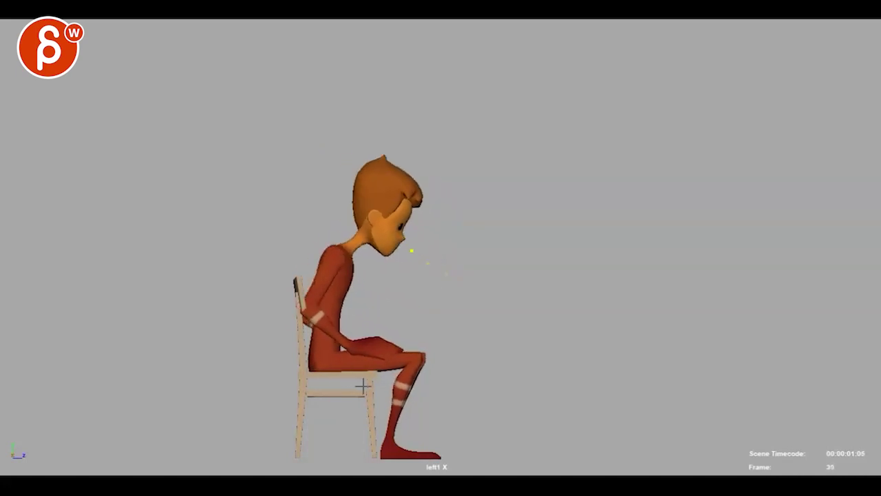
key("alt+comma")
key("alt+comma")
key("alt+comma")
key("alt+comma")
key("alt+comma")
key("alt+period")
key("alt+period")
key("alt+period")
key("alt+period")
key("alt+period")
key("alt+period")
key("alt+comma")
key("alt+comma")
key("alt+comma")
key("alt+comma")
key("alt+comma")
key("alt+period")
key("alt+period")
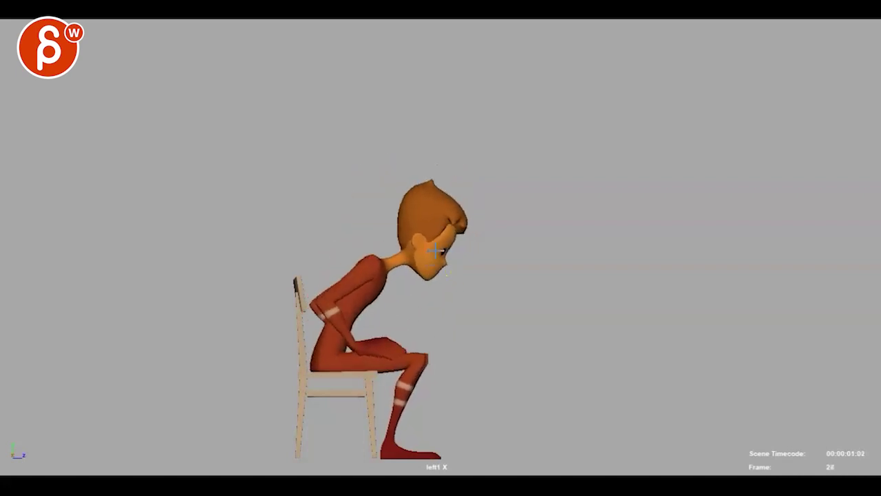
Step: Sketch the head's backward path on frame 26, undo the stroke and step forward through the following frames
mouse_move(468, 219)
left_mouse_down()
mouse_move(419, 269)
mouse_move(335, 165)
left_mouse_up()
key("ctrl+z")
key("alt+period")
key("alt+period")
key("alt+period")
key("alt+period")
key("alt+period")
key("alt+period")
key("alt+period")
key("alt+period")
key("alt+period")
key("alt+period")
key("alt+period")
key("alt+period")
key("alt+period")
key("alt+period")
key("alt+period")
key("alt+period")
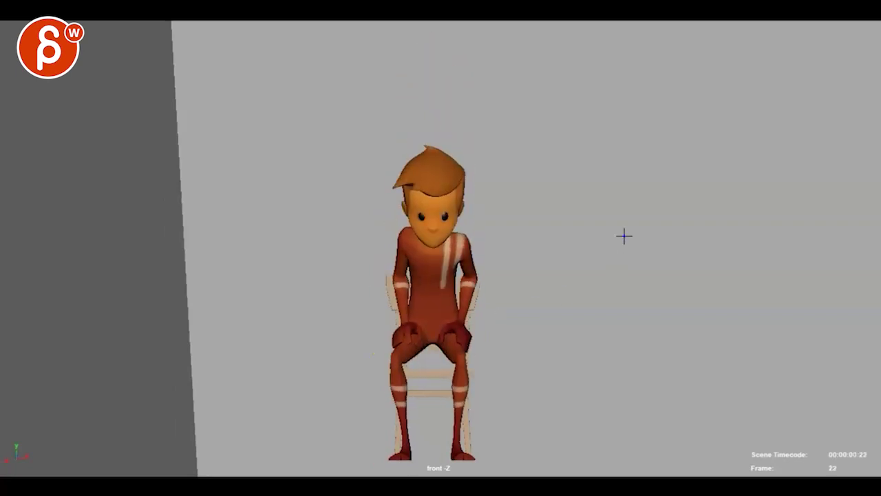
Step: Draw diagonal arcs leading to the seat and strokes across the hips on frame 23 in the front view, and clear them
left_click_drag(627, 249, 413, 356)
left_click_drag(484, 348, 420, 331)
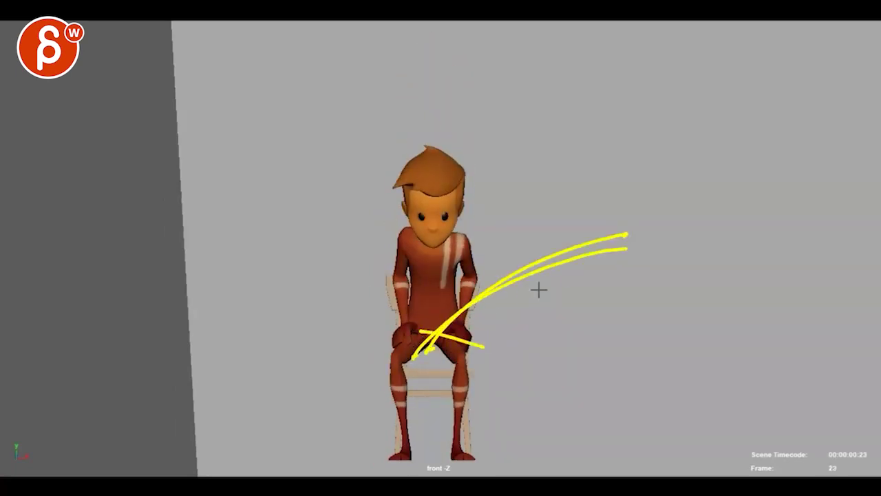
left_click_drag(610, 215, 388, 378)
left_click_drag(506, 363, 380, 368)
left_click_drag(380, 369, 470, 369)
key("Escape")
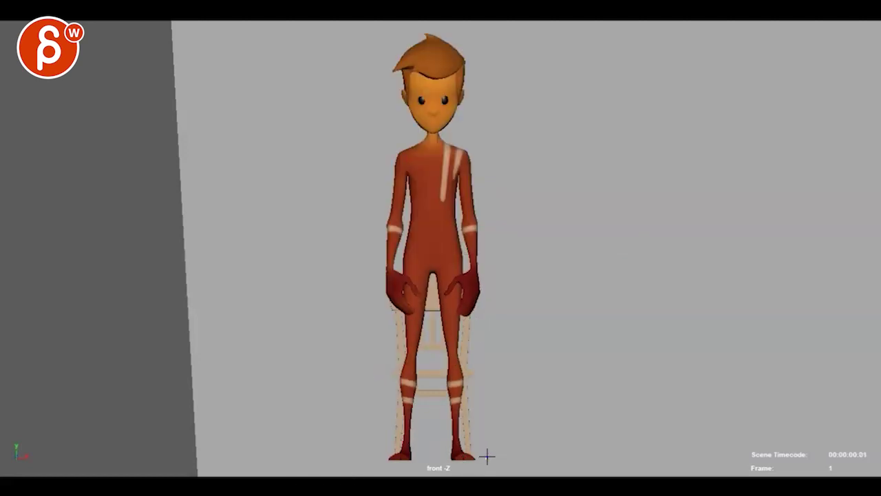
Step: Sketch foot angles, tilted hips, a curved spine and an offset head over the standing pose on frame 1 in the front view
left_click_drag(487, 456, 392, 452)
mouse_move(445, 244)
left_mouse_down()
mouse_move(388, 270)
mouse_move(405, 167)
left_mouse_up()
left_click_drag(439, 235, 411, 132)
mouse_move(343, 77)
left_mouse_down()
mouse_move(356, 112)
mouse_move(314, 117)
left_mouse_up()
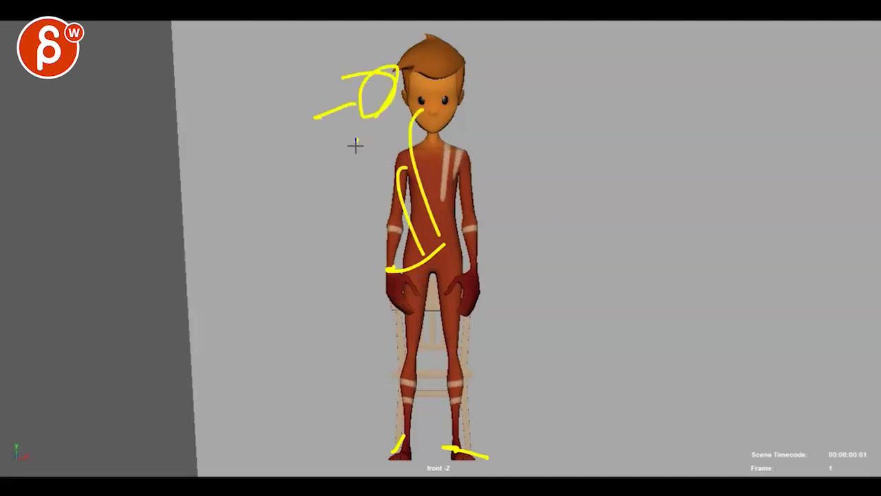
left_click_drag(355, 145, 497, 249)
key("e")
Step: Play the sit-down animation in the perspective view, restarting it from frame 1
key("alt+v")
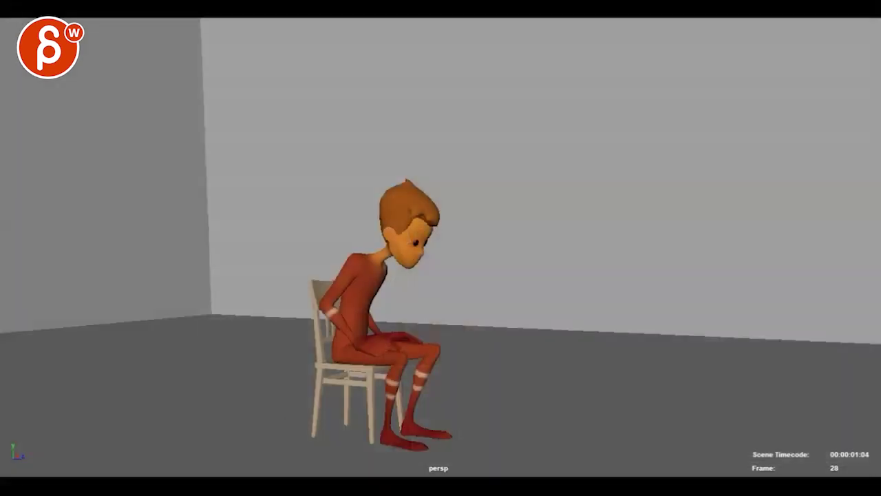
key("alt+shift+v")
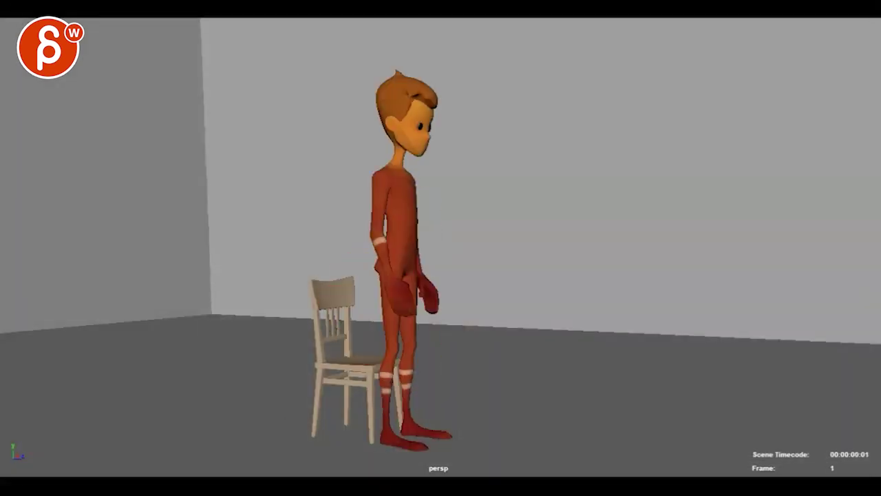
key("alt+v")
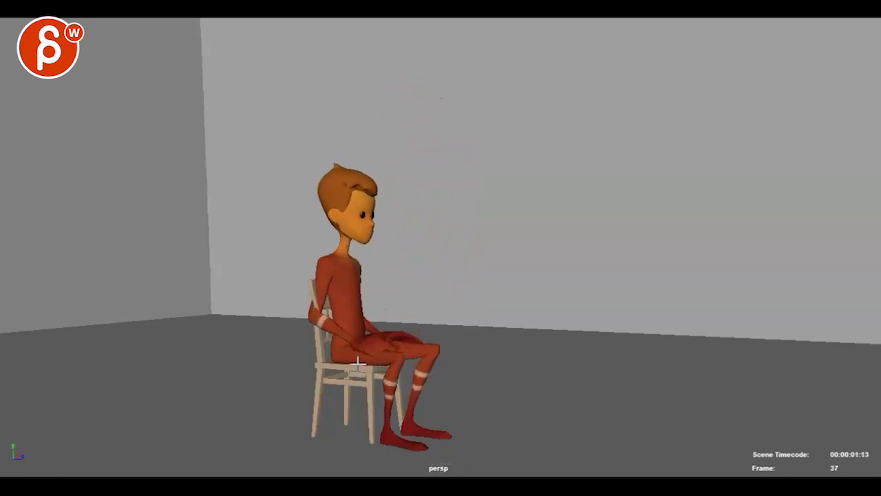
Step: Sketch the thigh and spine lines and a stroke on the head over the seated pose, and clear the annotations
mouse_move(407, 355)
left_mouse_down()
mouse_move(354, 356)
mouse_move(347, 247)
left_mouse_up()
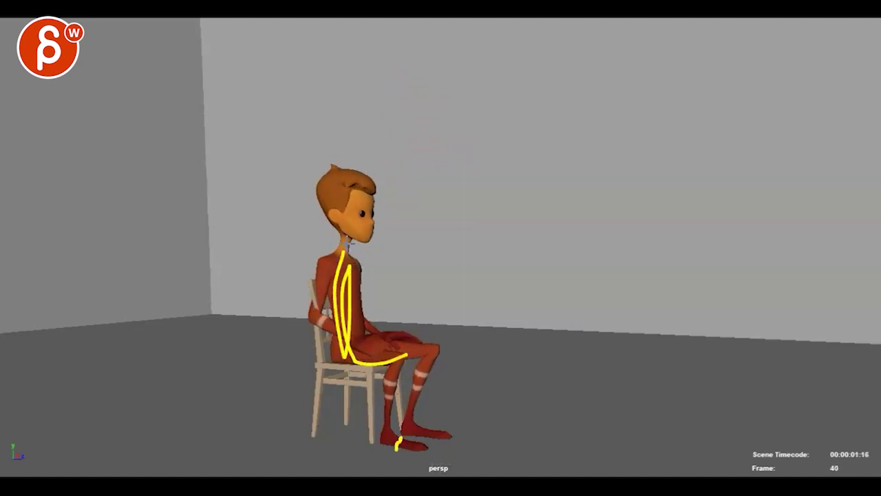
left_click_drag(334, 203, 337, 233)
key("Escape")
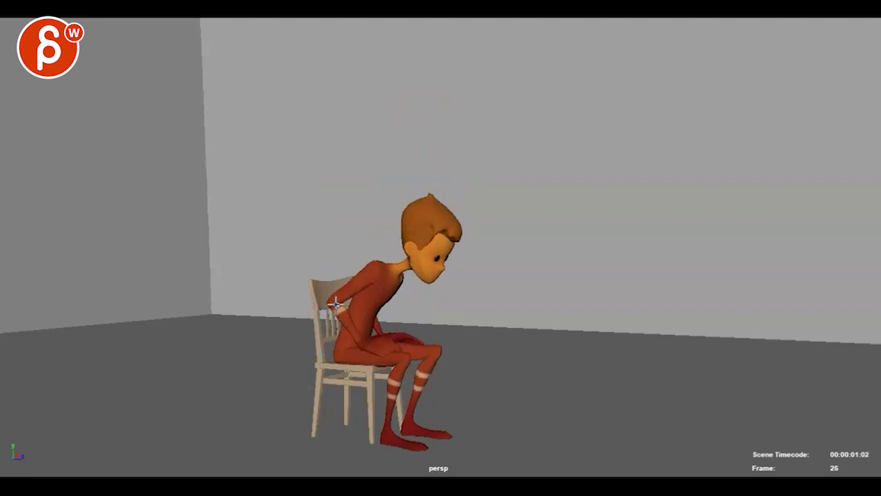
Step: Draw zigzag strokes behind the back and a downward stroke toward the seat on frame 26, clearing each sketch
left_click_drag(241, 221, 330, 266)
left_click_drag(418, 237, 307, 302)
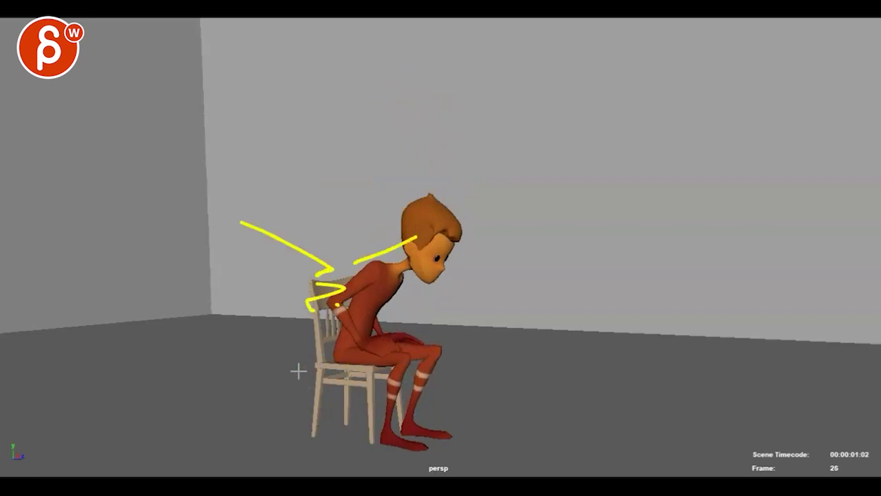
key("Escape")
left_click_drag(342, 228, 318, 350)
key("Escape")
Step: Return to frame 25, sketch the back's curve, the hip line on the seat and a stroke toward the back, and clear them
key("alt+comma")
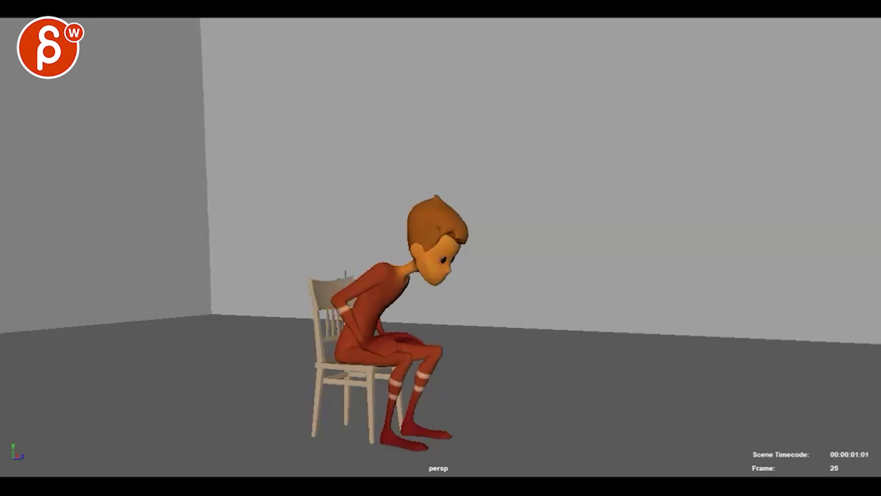
key("alt+comma")
key("alt+period")
left_click_drag(404, 267, 348, 364)
left_click_drag(315, 352, 373, 368)
left_click_drag(301, 244, 340, 309)
key("Escape")
Step: Advance frame by frame to frame 33 and mark the lower back against the chair's backrest
key("alt+period")
key("alt+period")
key("alt+period")
key("alt+period")
key("alt+period")
key("alt+period")
key("alt+period")
key("alt+period")
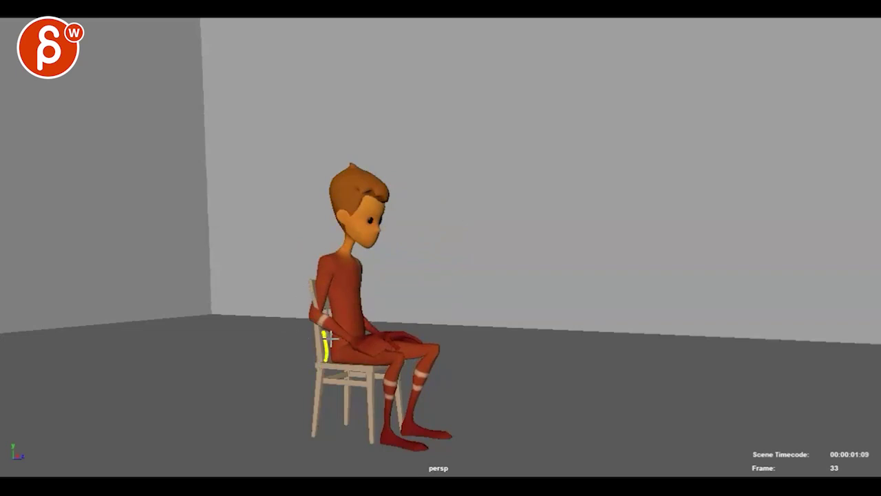
Step: Mark the lower back against the backrest, trace the bent arm from shoulder through elbow to forearm, and clear both sketches
left_click_drag(326, 364, 324, 324)
key("Escape")
mouse_move(314, 274)
left_mouse_down()
mouse_move(302, 308)
mouse_move(321, 311)
mouse_move(345, 334)
left_mouse_up()
key("Escape")
Step: Step forward through the animation to frame 59, examining how the head, torso and arms settle in the seated pose
key("alt+period")
key("alt+period")
key("alt+period")
key("alt+period")
key("alt+period")
key("alt+period")
key("alt+period")
key("alt+period")
key("alt+period")
key("alt+period")
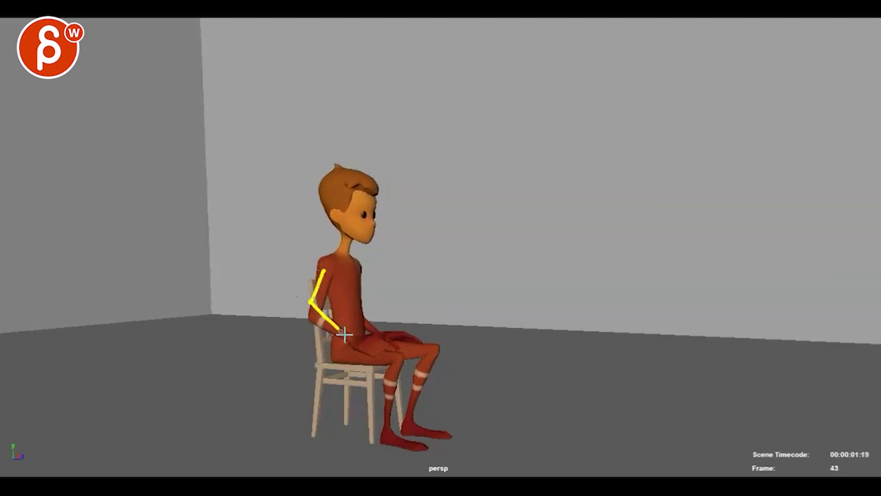
key("alt+period")
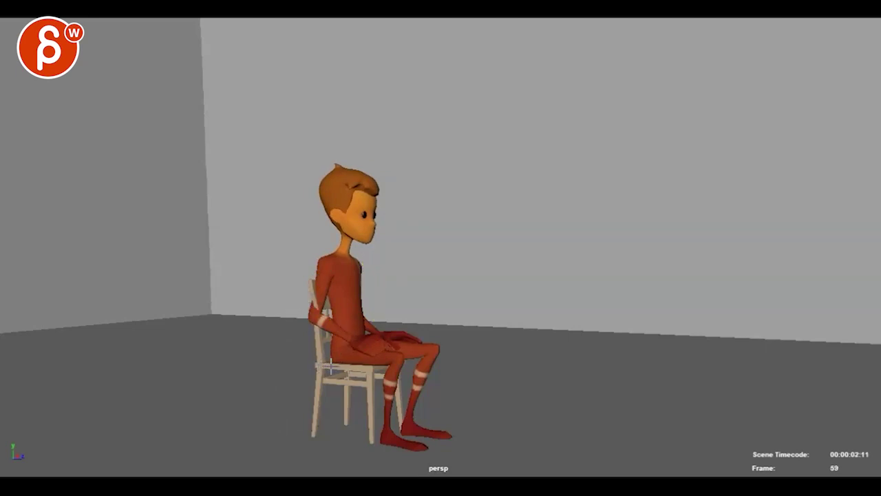